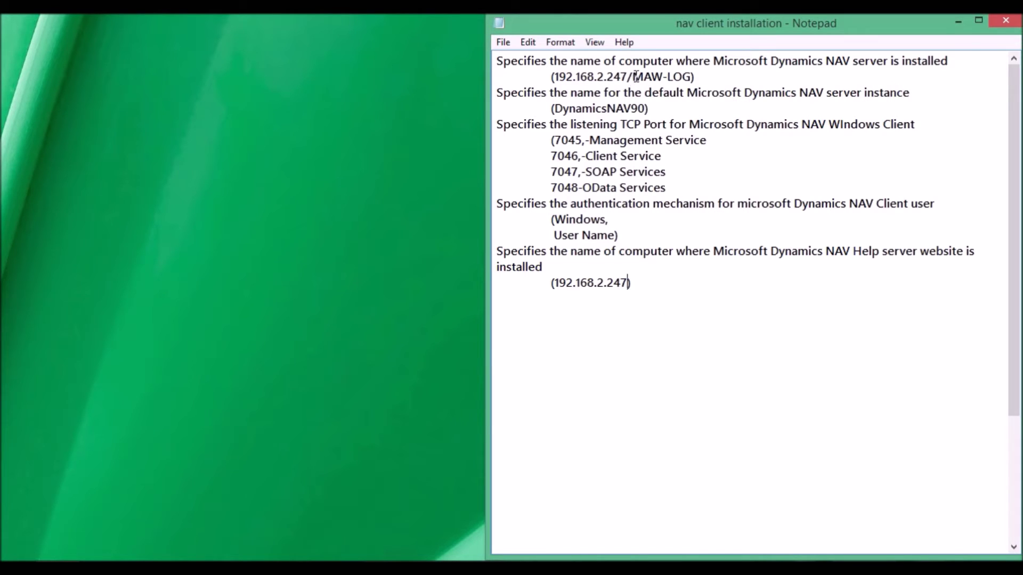
Review the noted server IP 192.168.2.247, instance DynamicsNAV90, port 7046 and help server address.
drag(633, 77, 692, 76)
click(711, 76)
drag(629, 76, 554, 76)
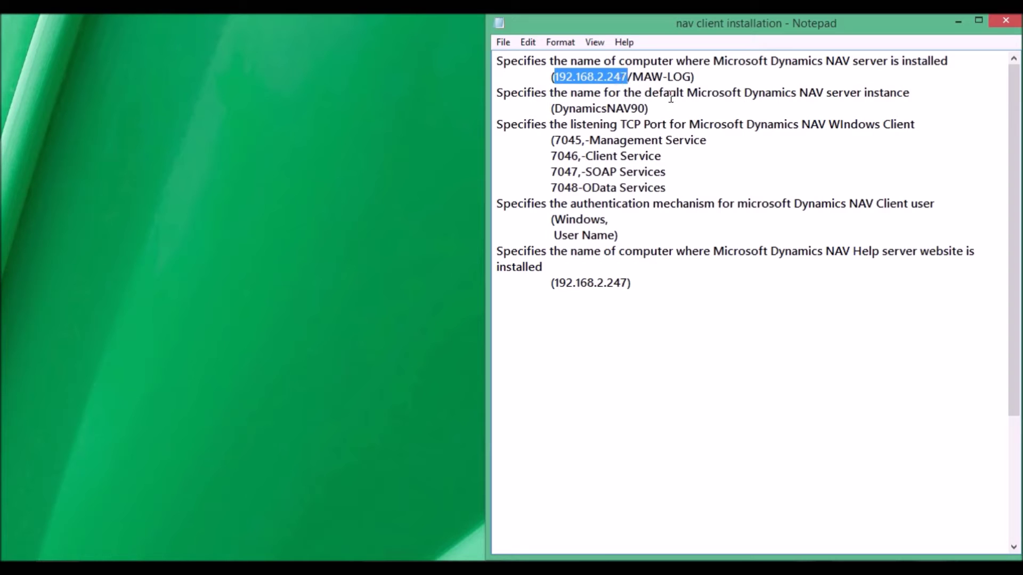
drag(686, 92, 912, 93)
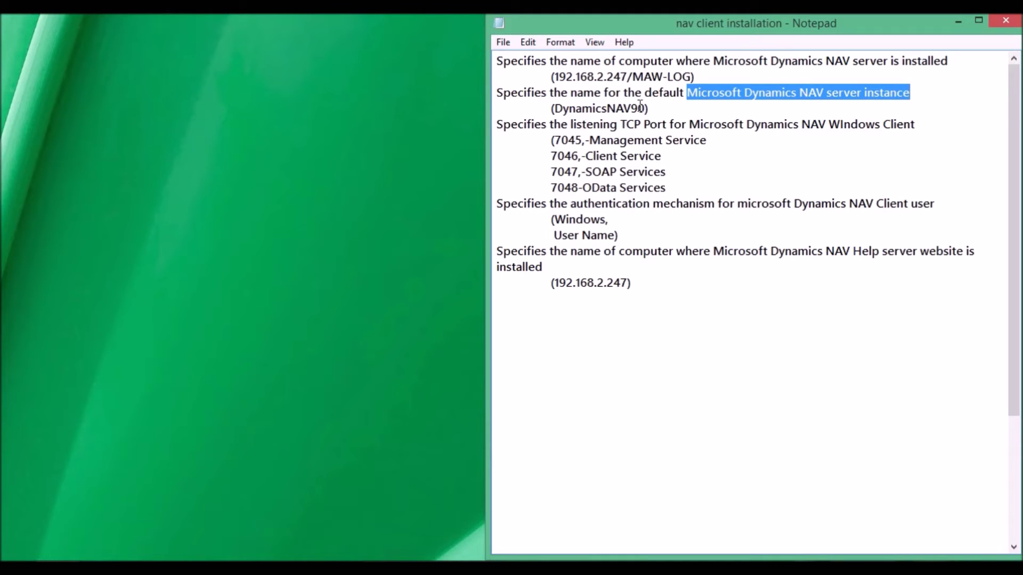
drag(646, 106, 562, 107)
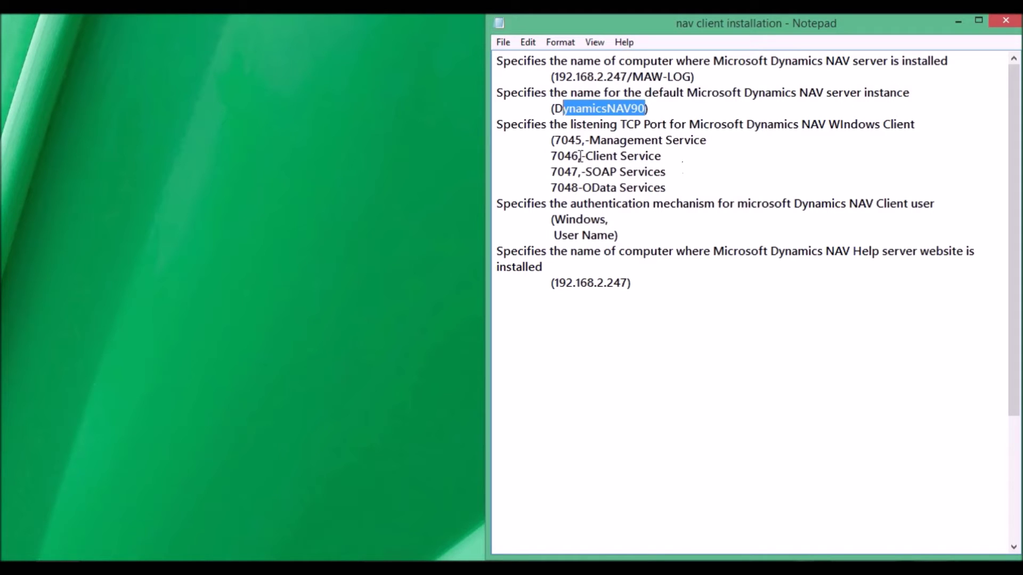
drag(550, 156, 682, 153)
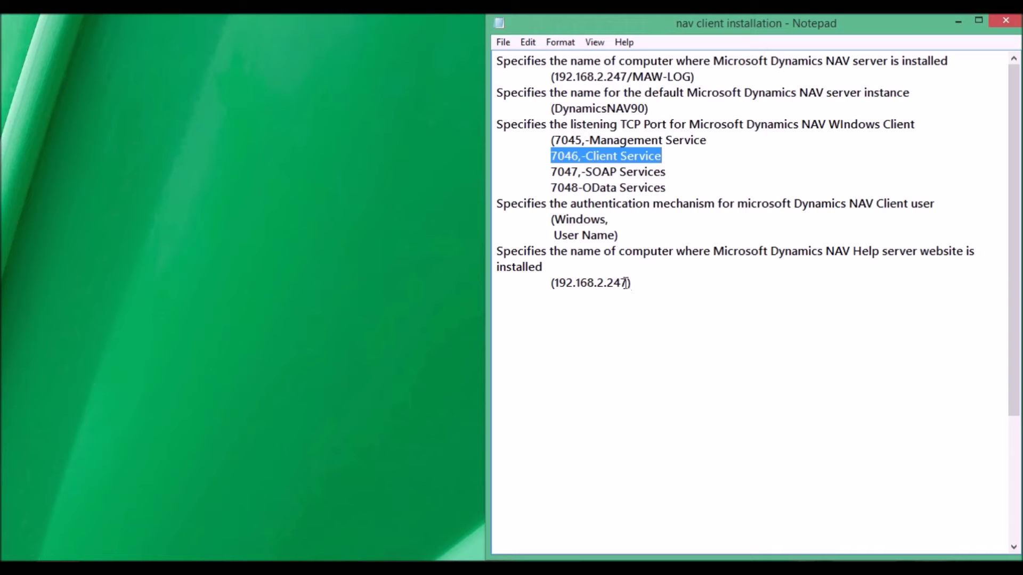
drag(628, 284, 556, 283)
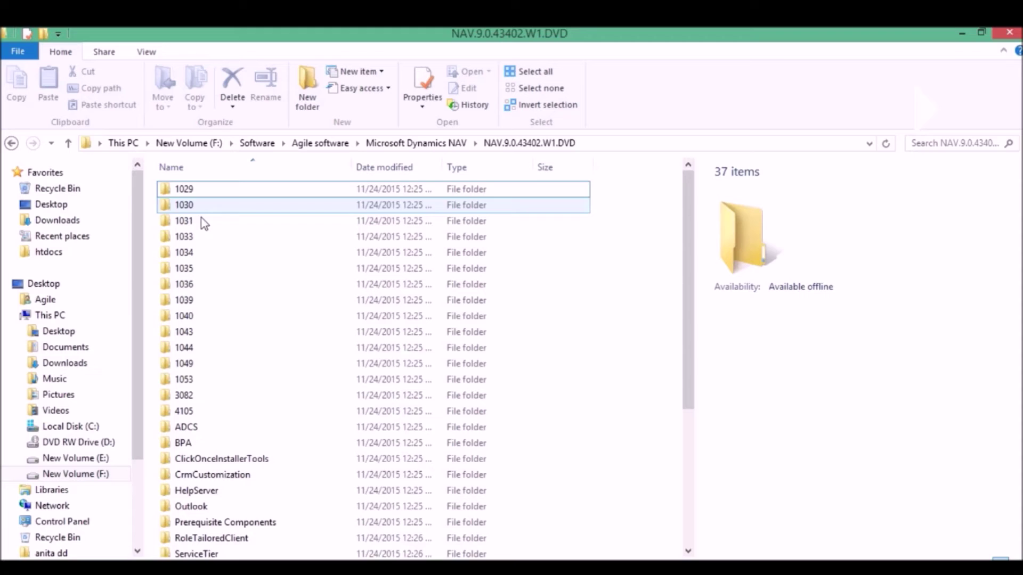
Launch setup from the NAV.9.0.43402.W1.DVD folder.
scroll(214, 320, down, 5)
key(s)
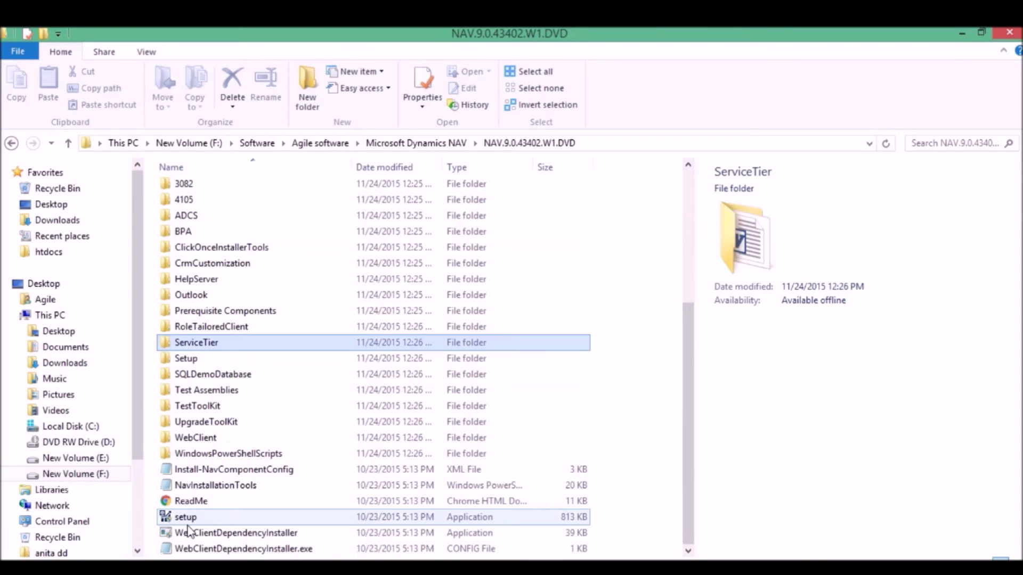
click(192, 518)
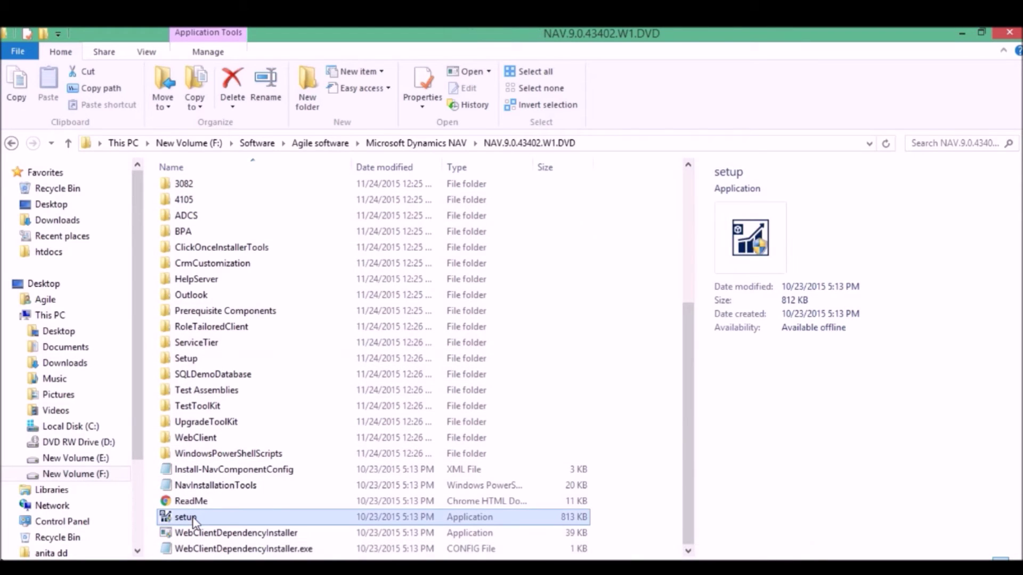
double_click(193, 518)
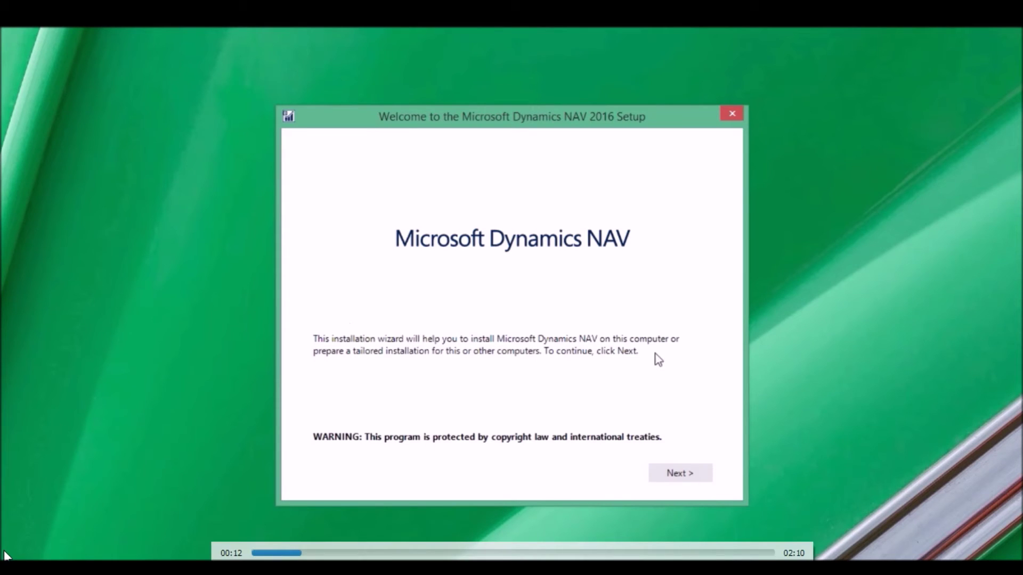
Accept the license terms and pick the Client installation option.
click(690, 474)
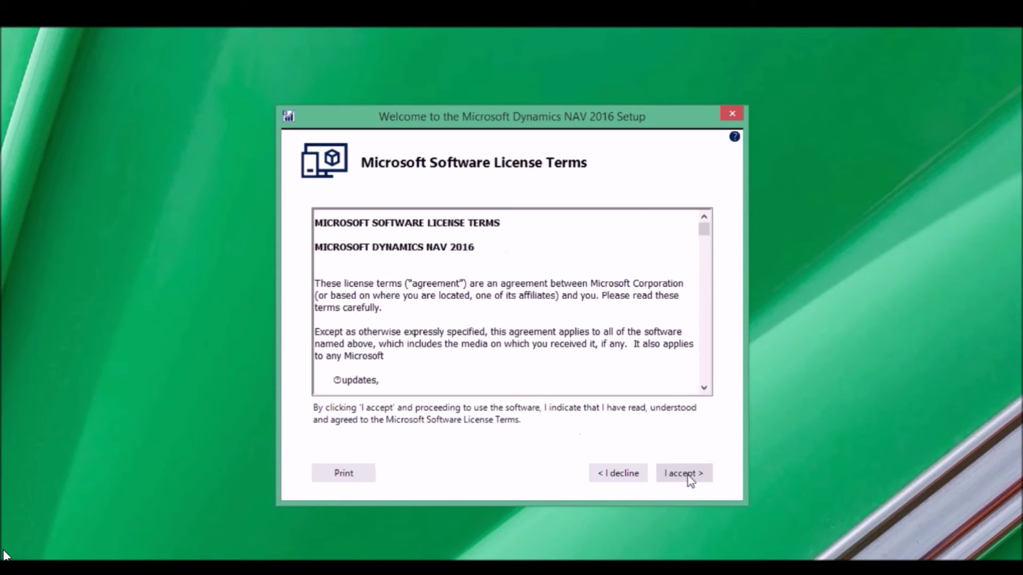
mouse_move(705, 231)
mouse_down()
mouse_move(704, 263)
mouse_move(705, 235)
mouse_up()
click(701, 477)
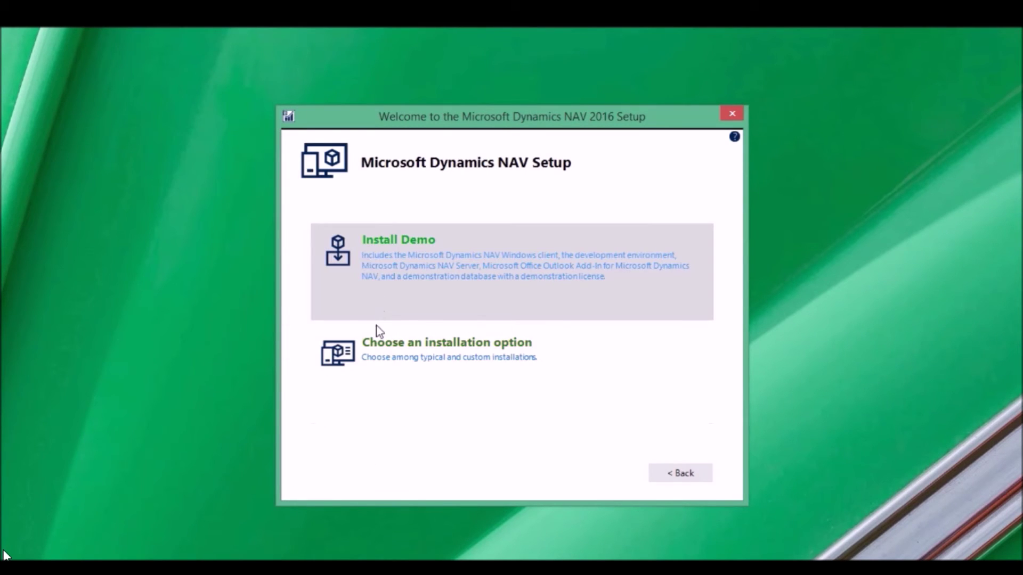
click(388, 352)
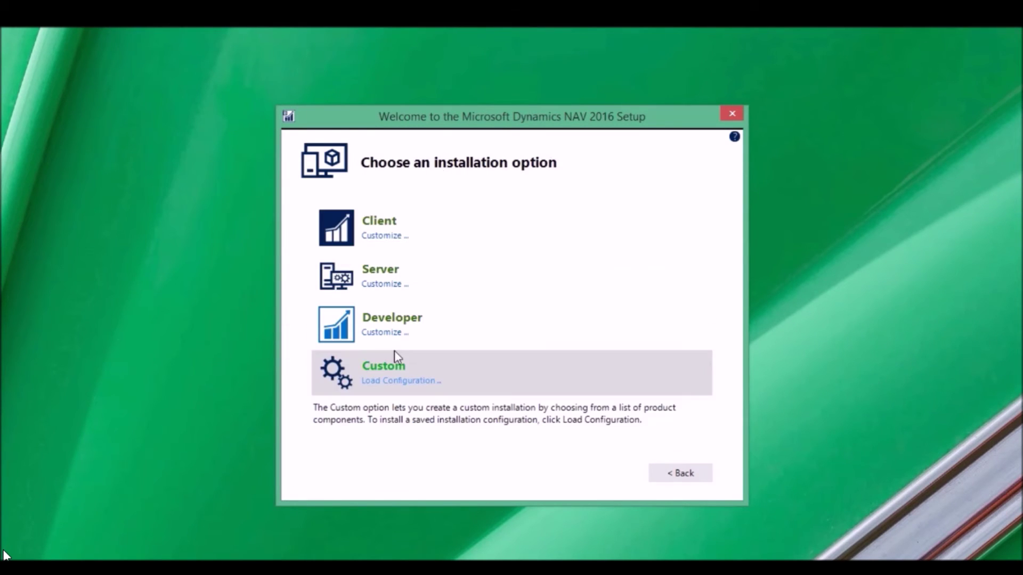
click(375, 220)
click(489, 286)
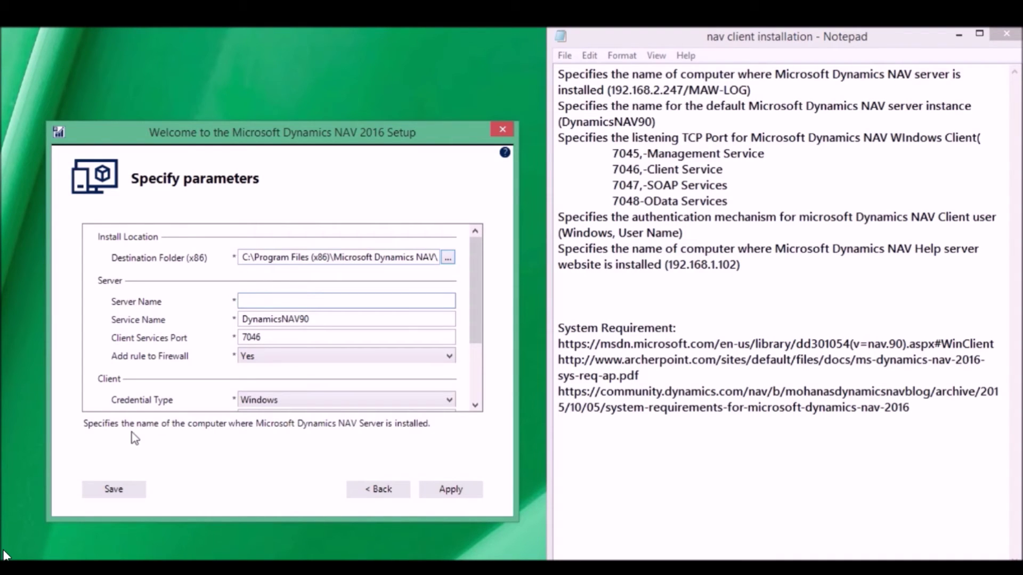
Set the server name to 192.168.2.247, copied from the notes.
click(684, 94)
drag(684, 92, 611, 91)
key(ctrl+c)
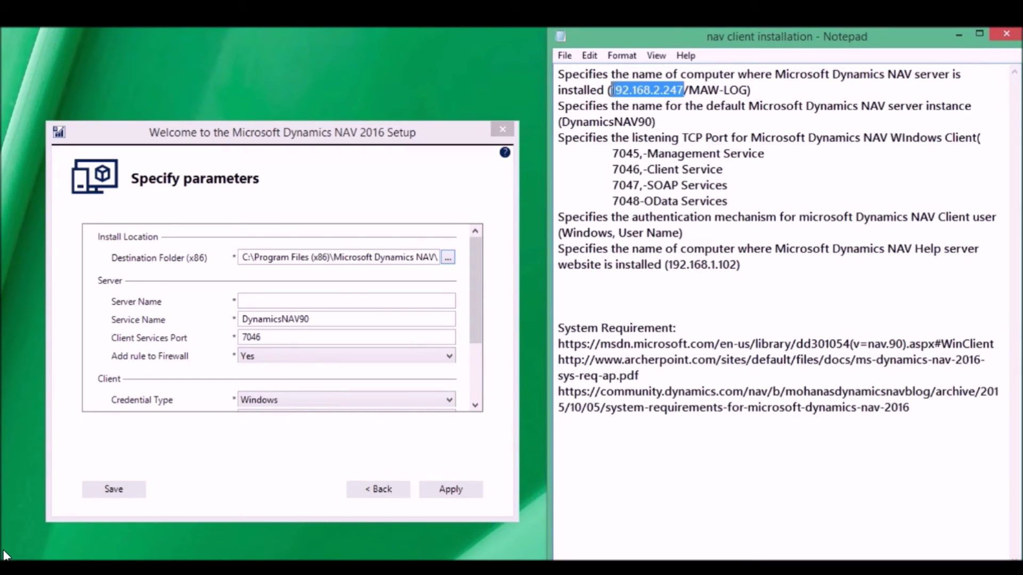
click(364, 306)
key(ctrl+v)
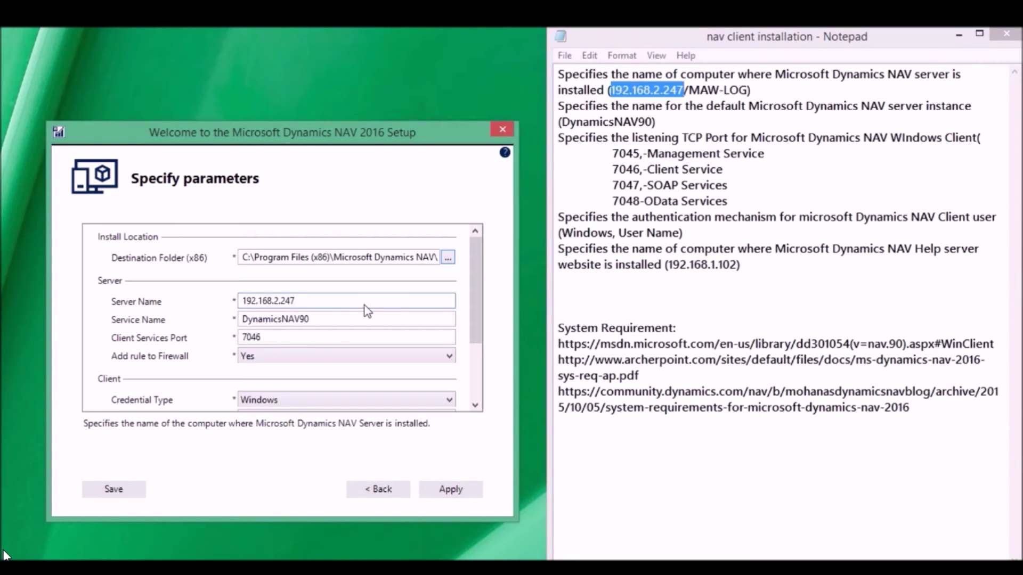
drag(296, 302, 229, 309)
key(ctrl+c)
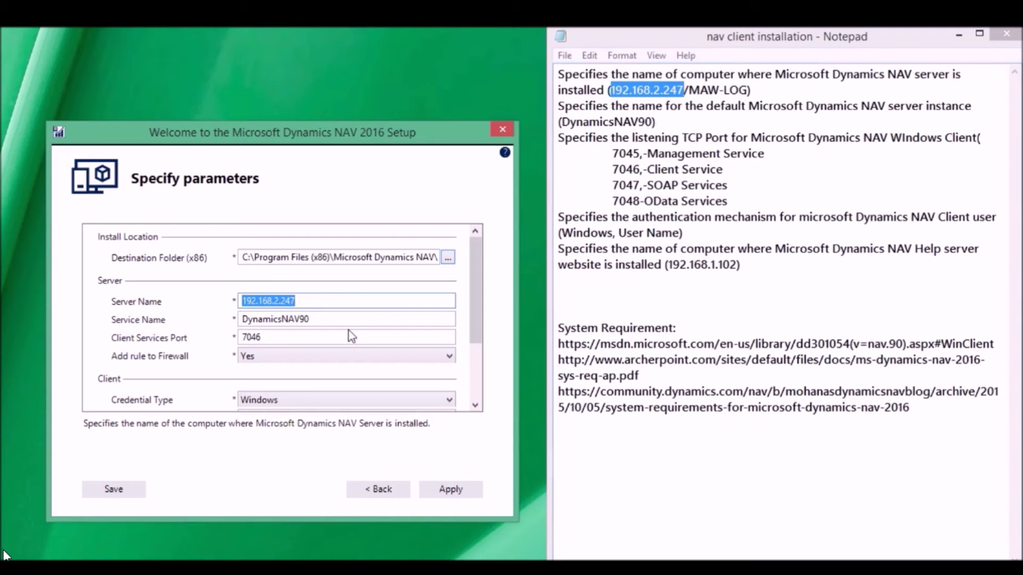
key(Tab)
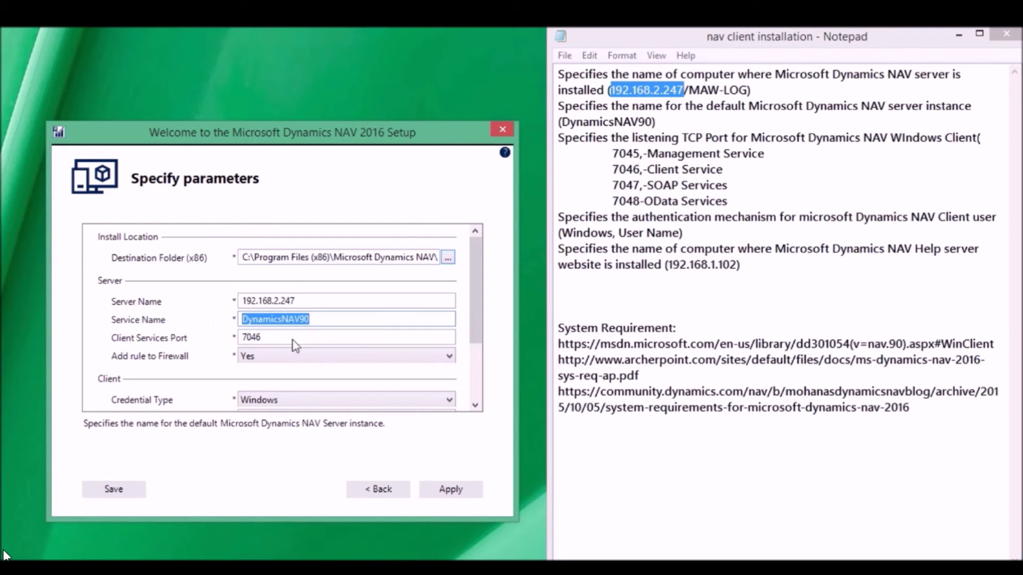
key(Tab)
Keep the firewall rule at Yes and set the credential type to User Name.
click(302, 359)
click(302, 359)
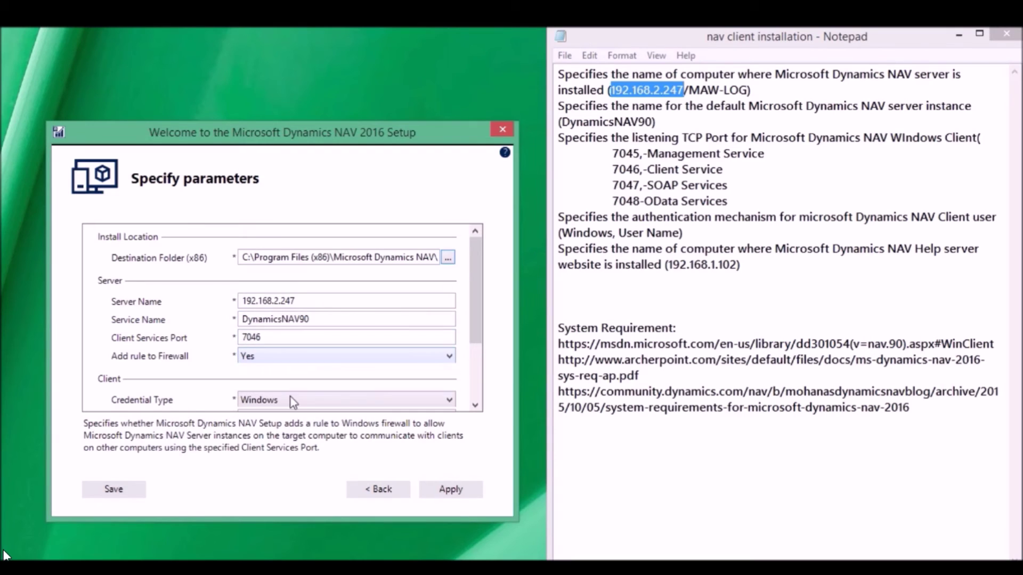
click(293, 403)
click(293, 404)
drag(480, 285, 480, 310)
click(347, 357)
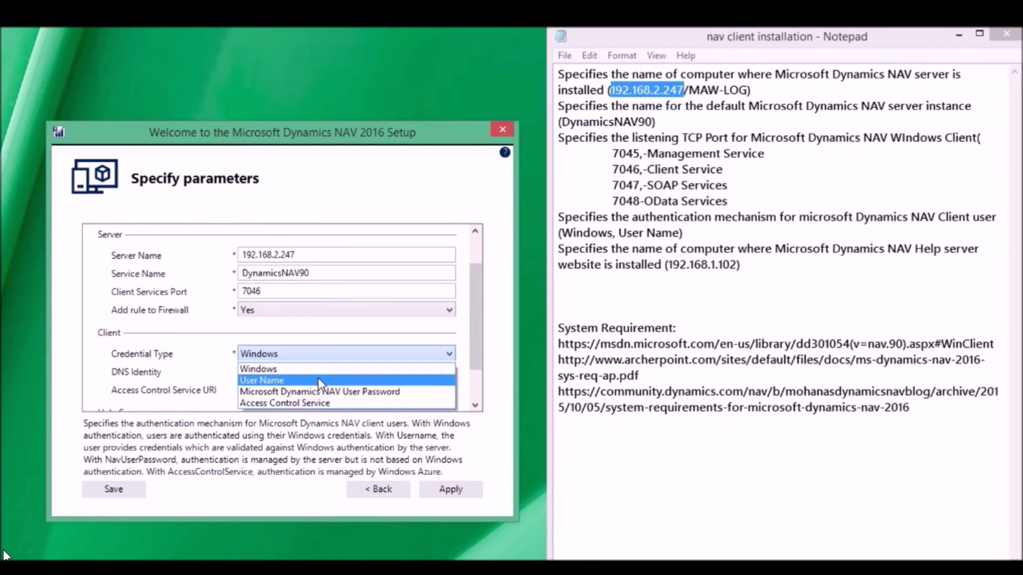
click(319, 381)
Replace the help server name ABINASH with 192.168.2.247.
drag(476, 325, 476, 354)
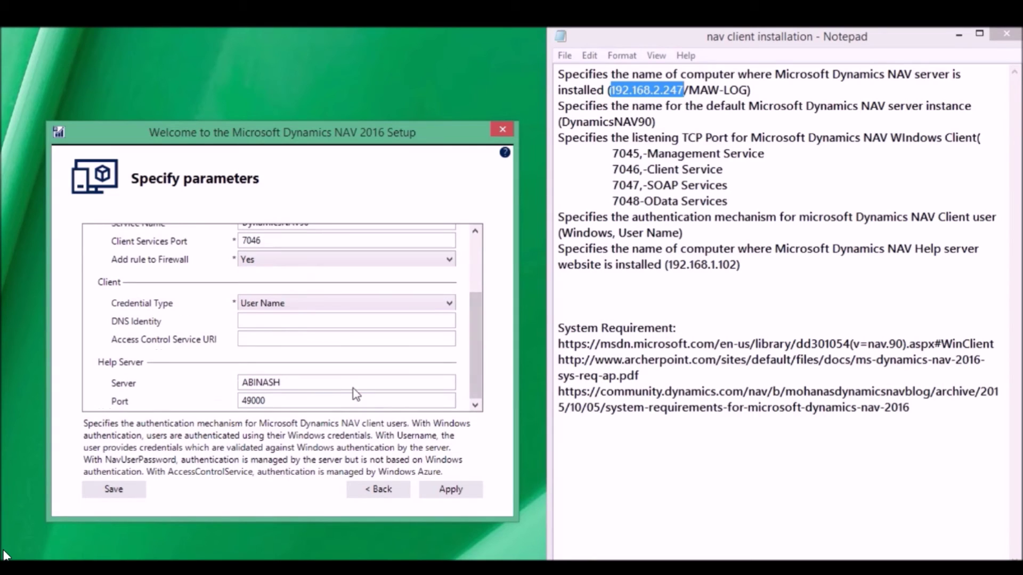
double_click(261, 382)
key(ctrl+v)
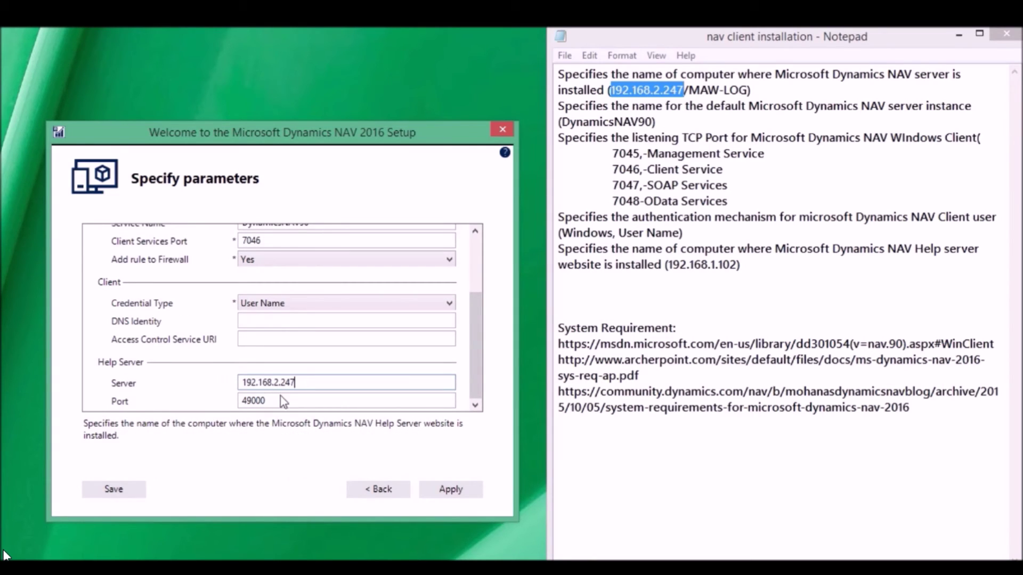
click(281, 400)
Apply the parameters and let the client install until the 192.168.2.247 sign-in prompt appears.
click(450, 489)
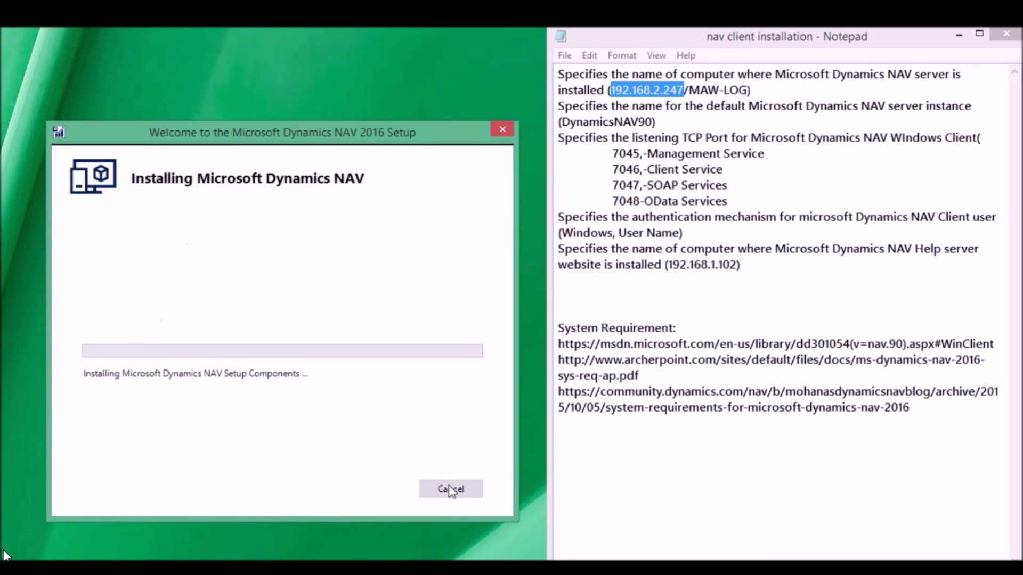
click(959, 35)
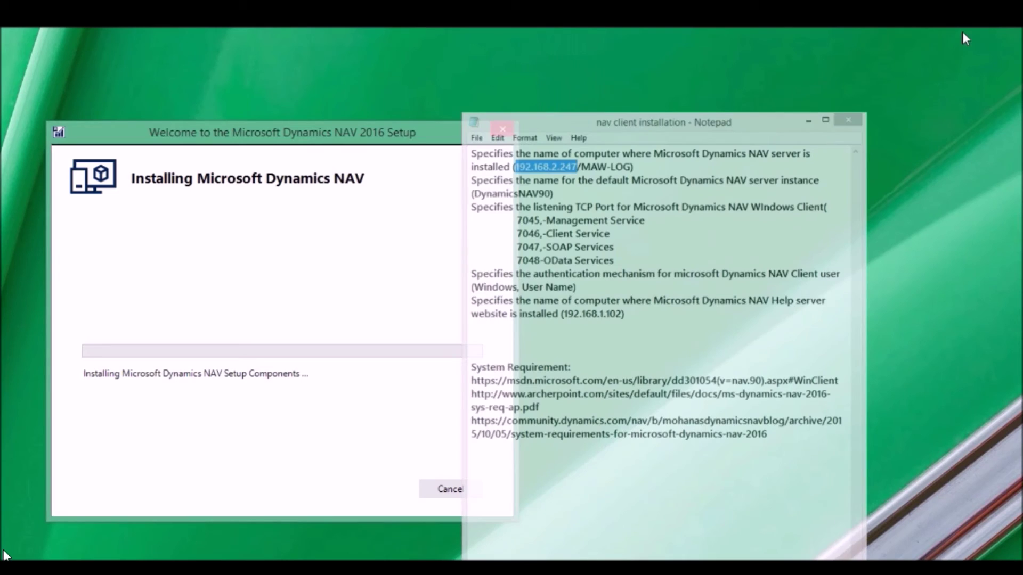
drag(269, 139, 483, 132)
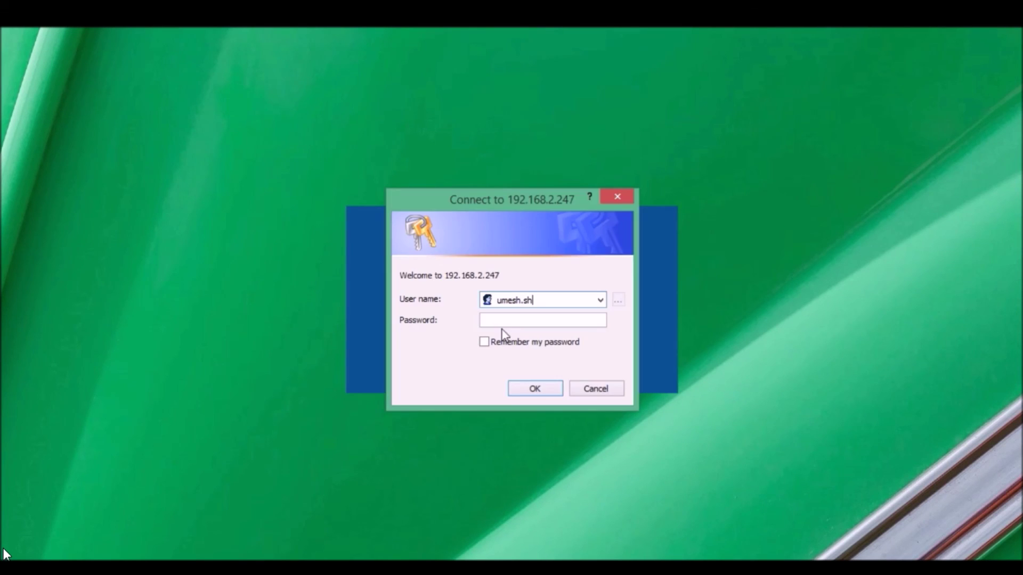
Enter the user's account name and password to sign in to 192.168.2.247.
text(tha)
key(Tab)
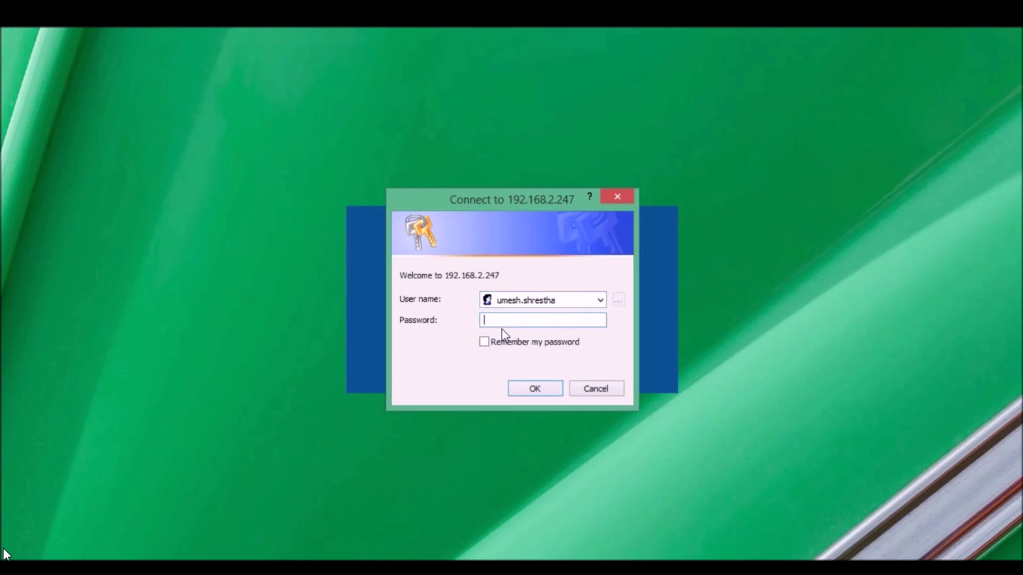
text(•••••••••••••)
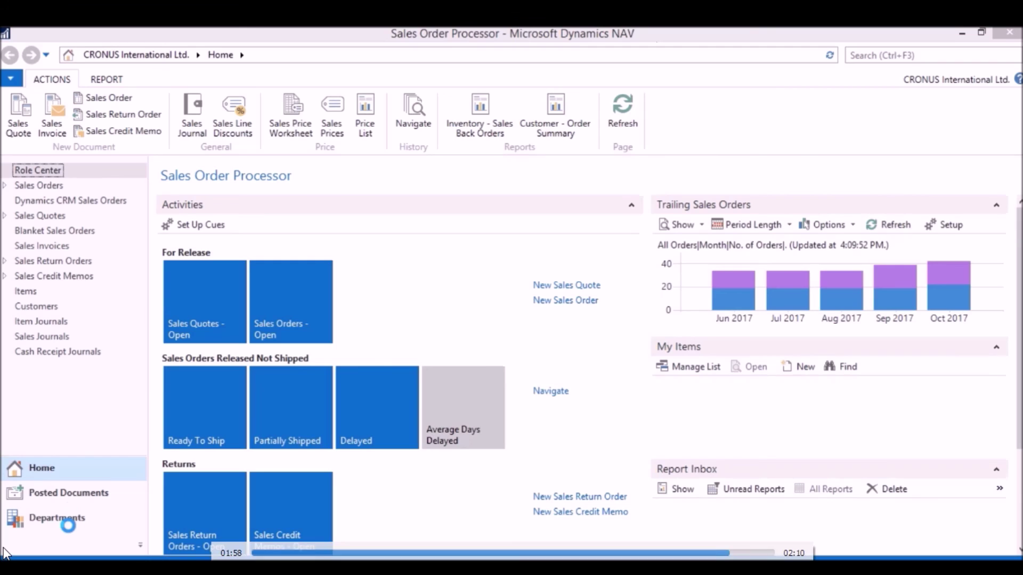
Open the Departments page from the navigation pane.
click(63, 519)
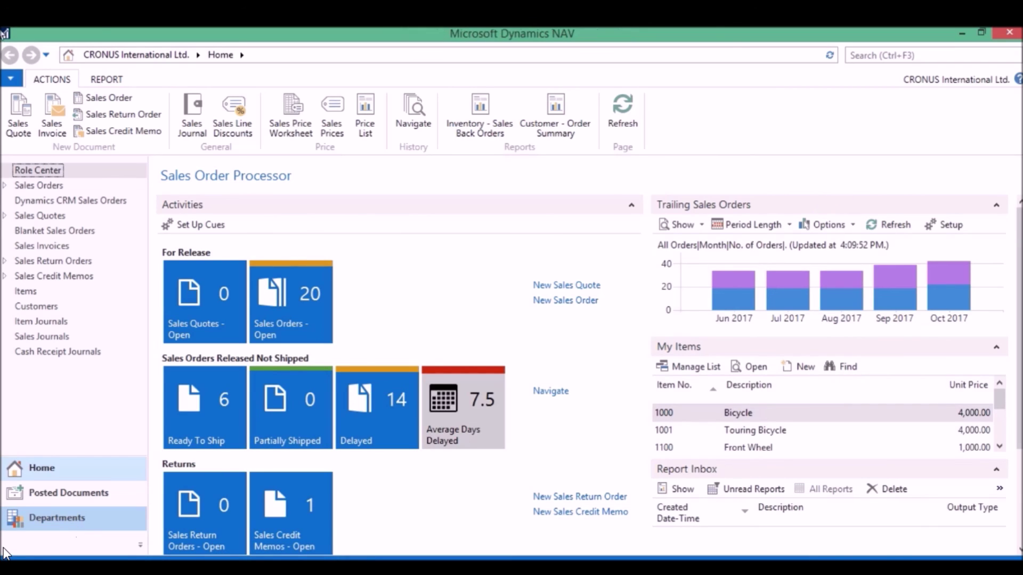